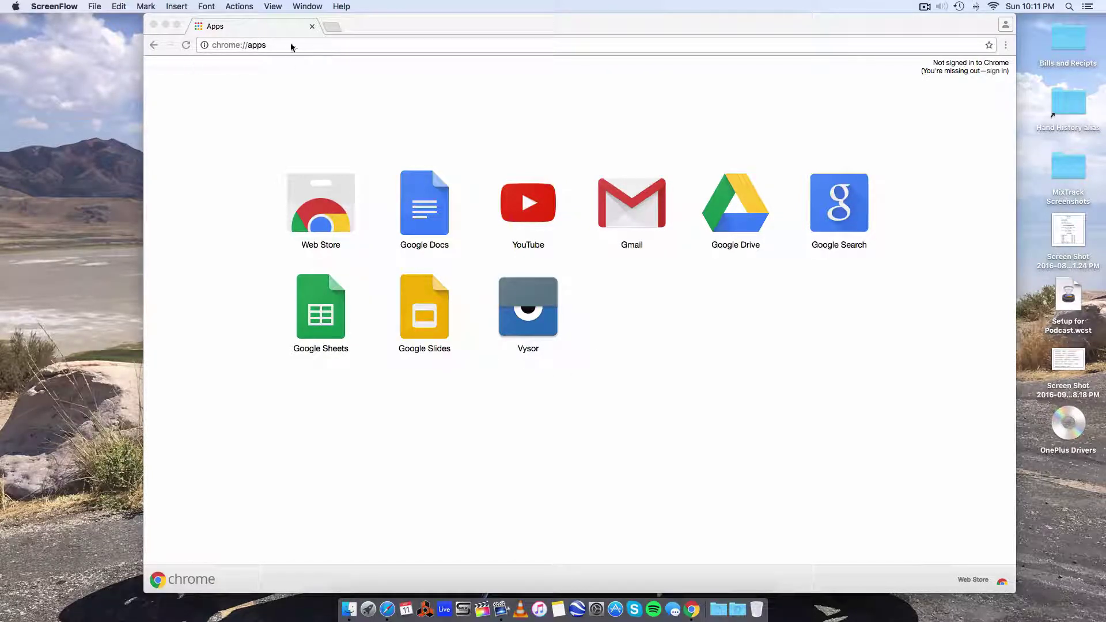
Step: Search Google for 'visor' from Chrome's address bar
click(271, 46)
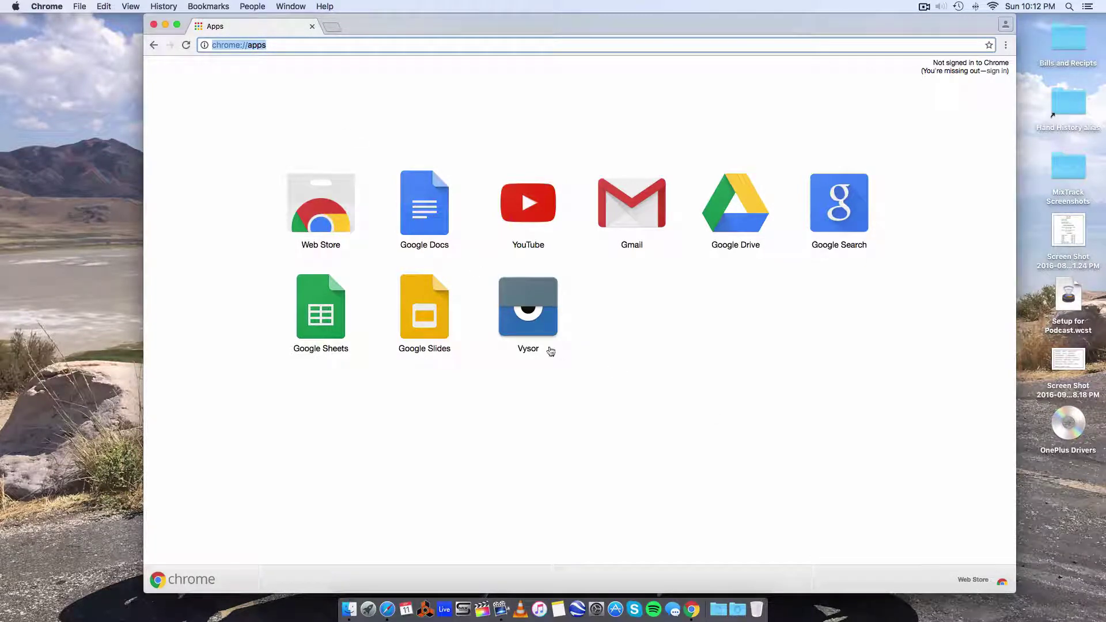
key(F4)
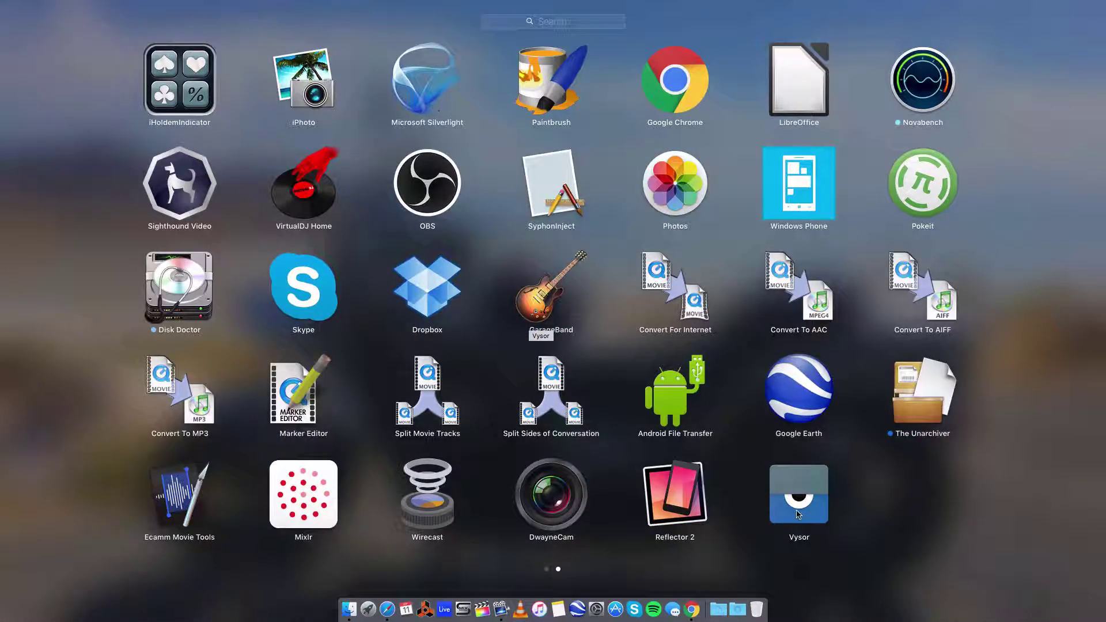
click(781, 508)
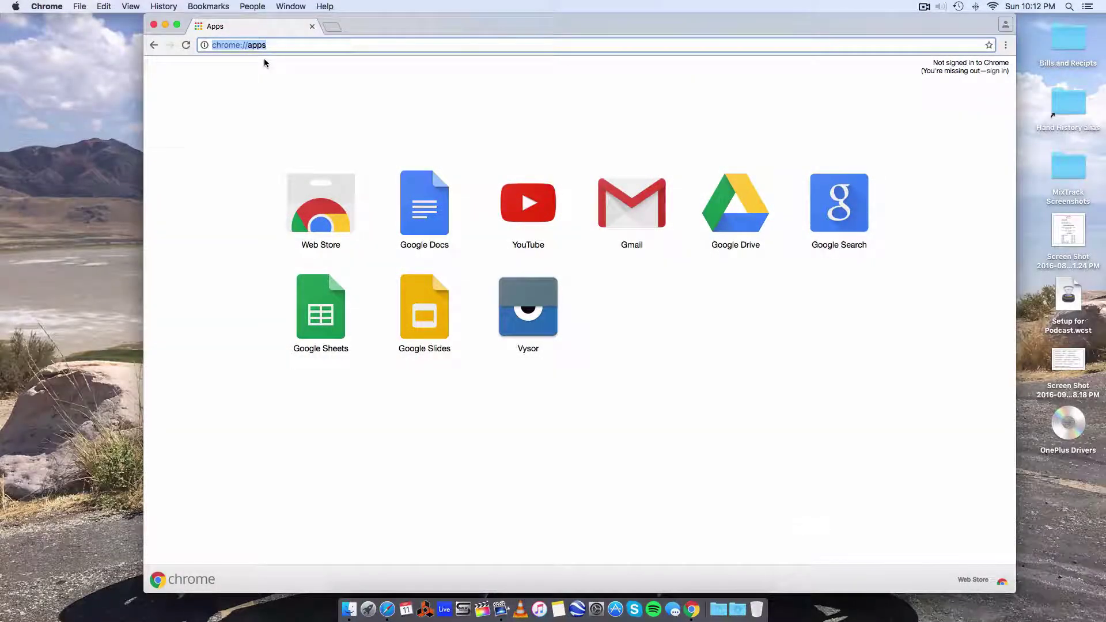
text(visor)
key(Return)
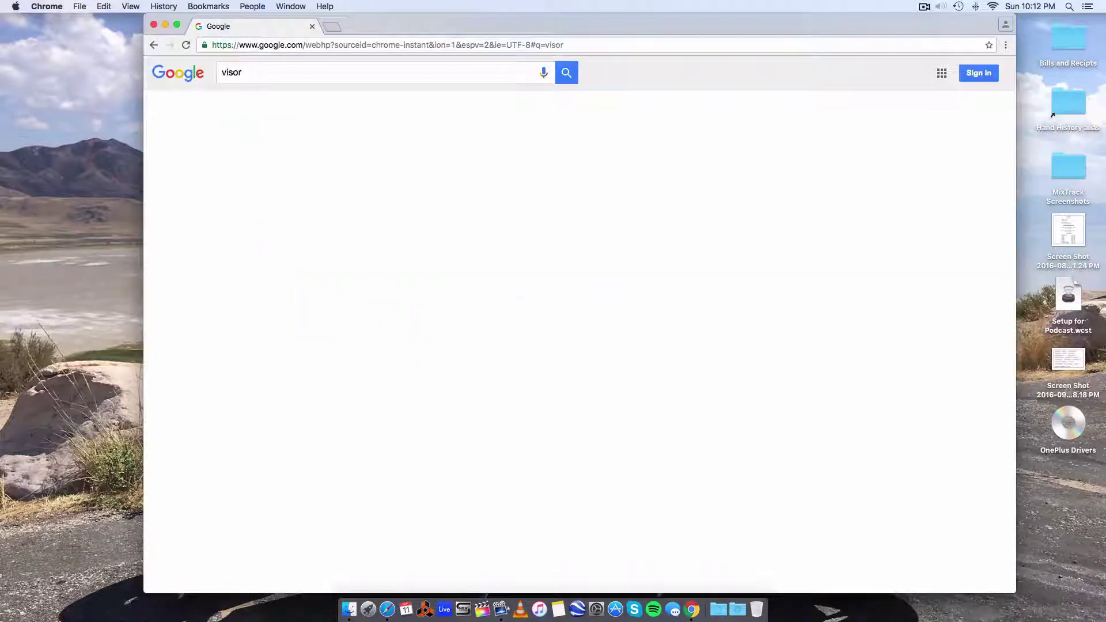
Step: Correct the search query to 'vysor' and search again
click(231, 72)
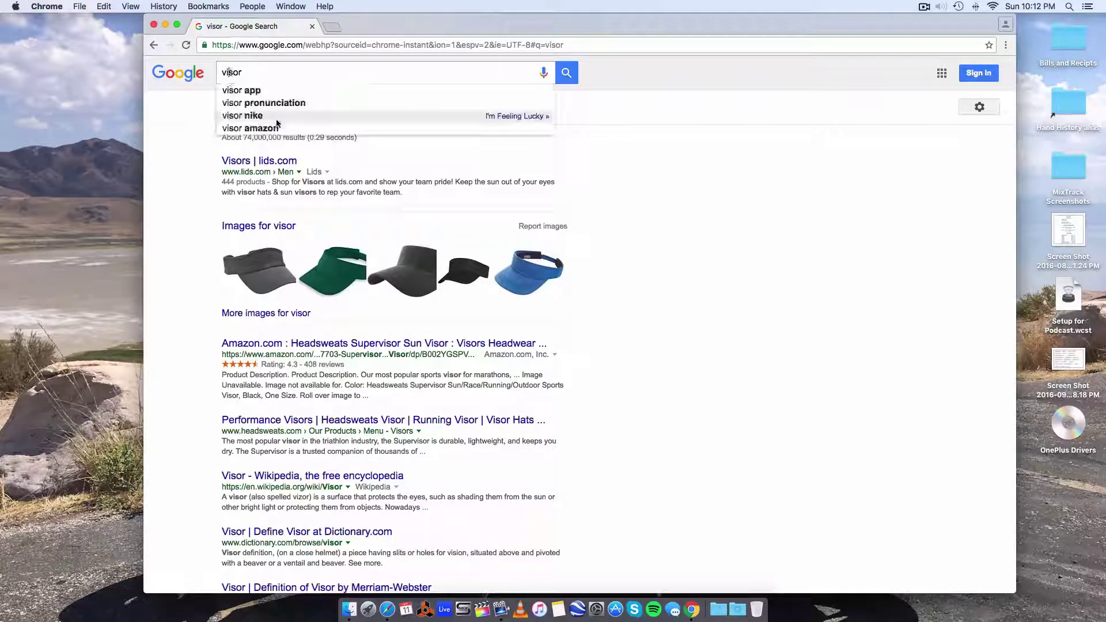
key(BackSpace)
text(y)
key(Return)
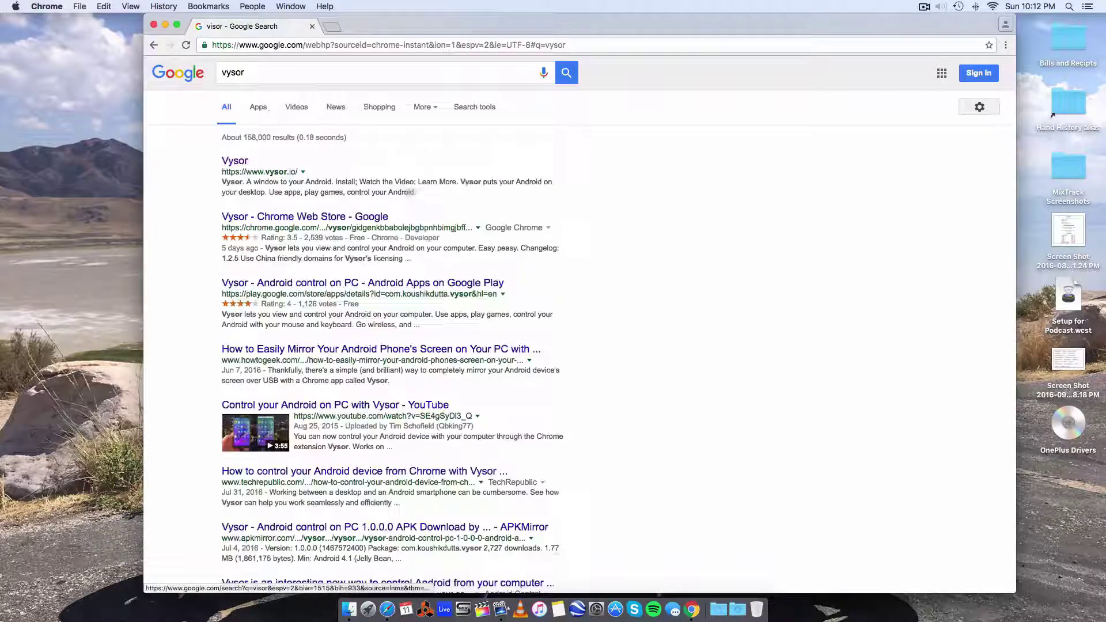
Step: Visit vysor.io, launch the Vysor app from Chrome's Apps page, and close the browser window
click(231, 164)
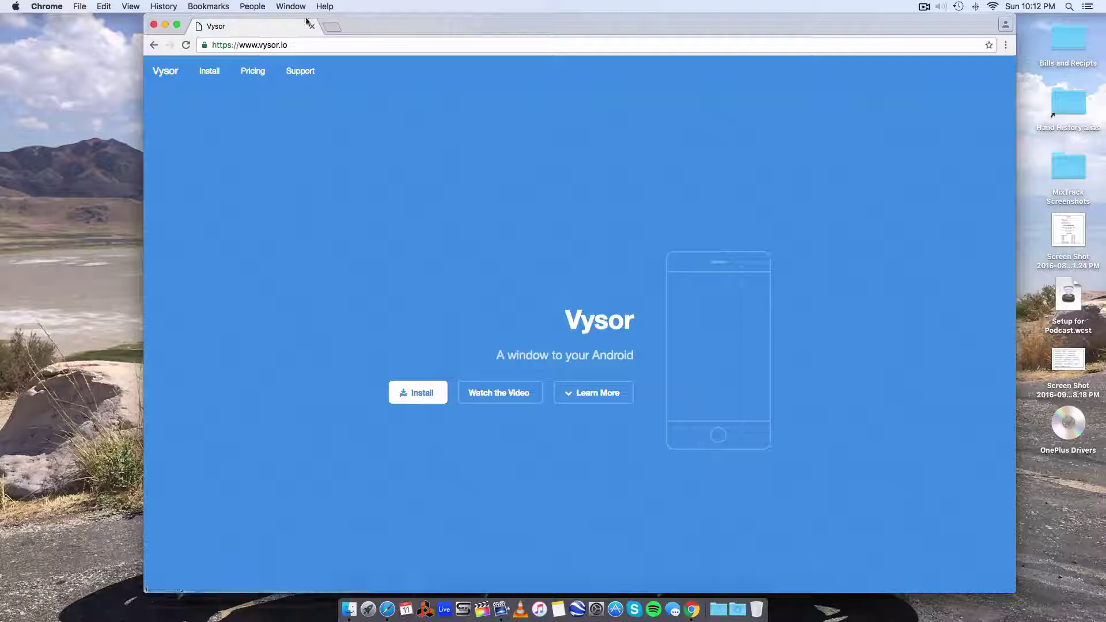
click(333, 26)
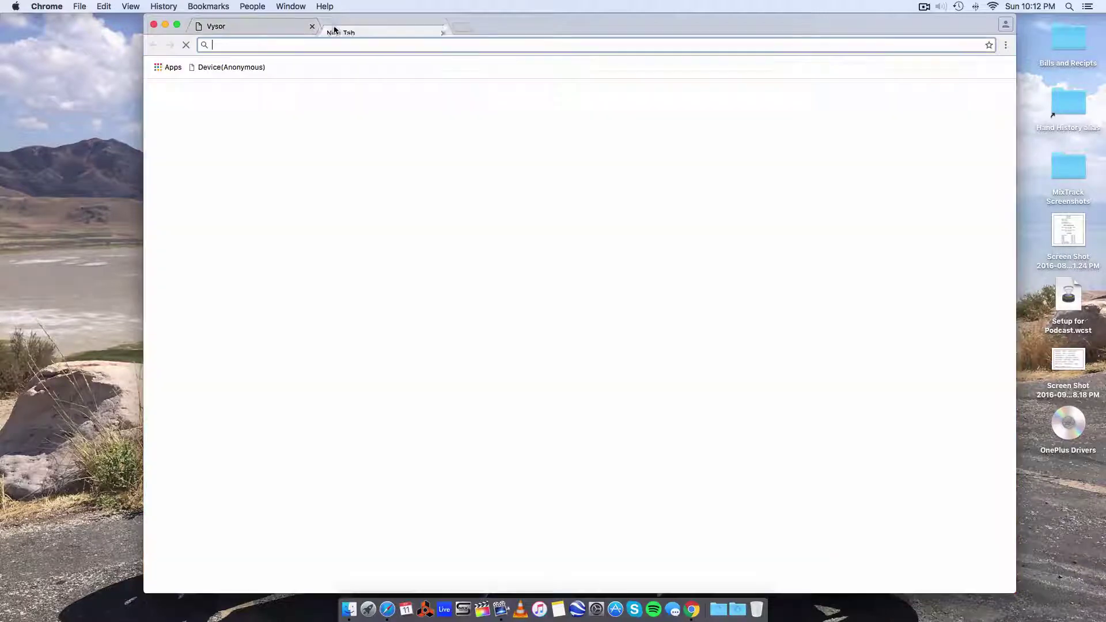
click(172, 68)
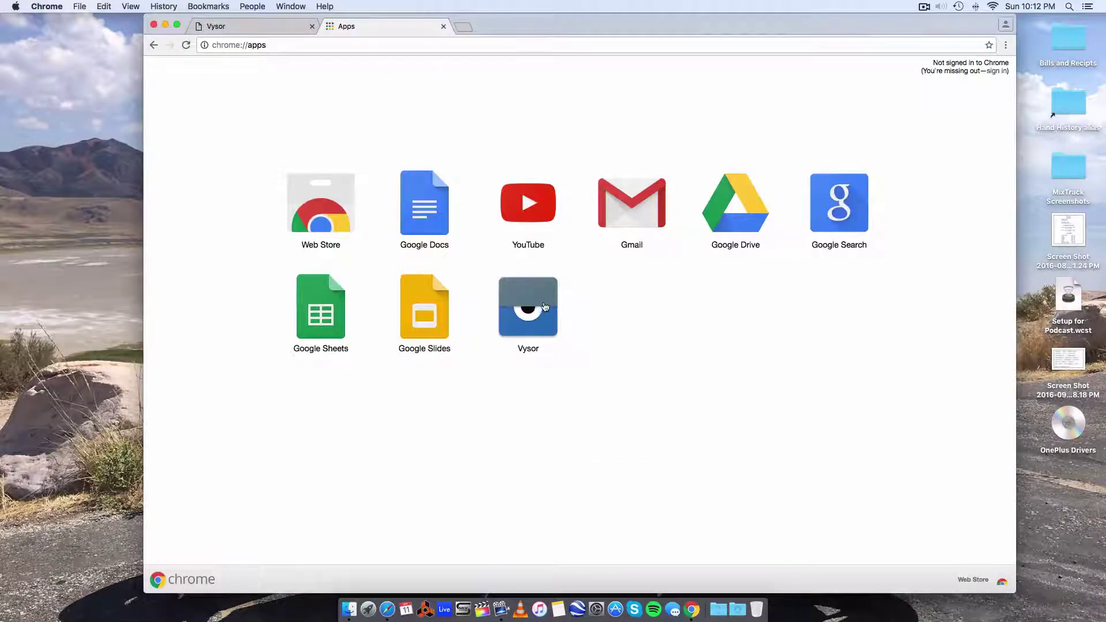
click(544, 306)
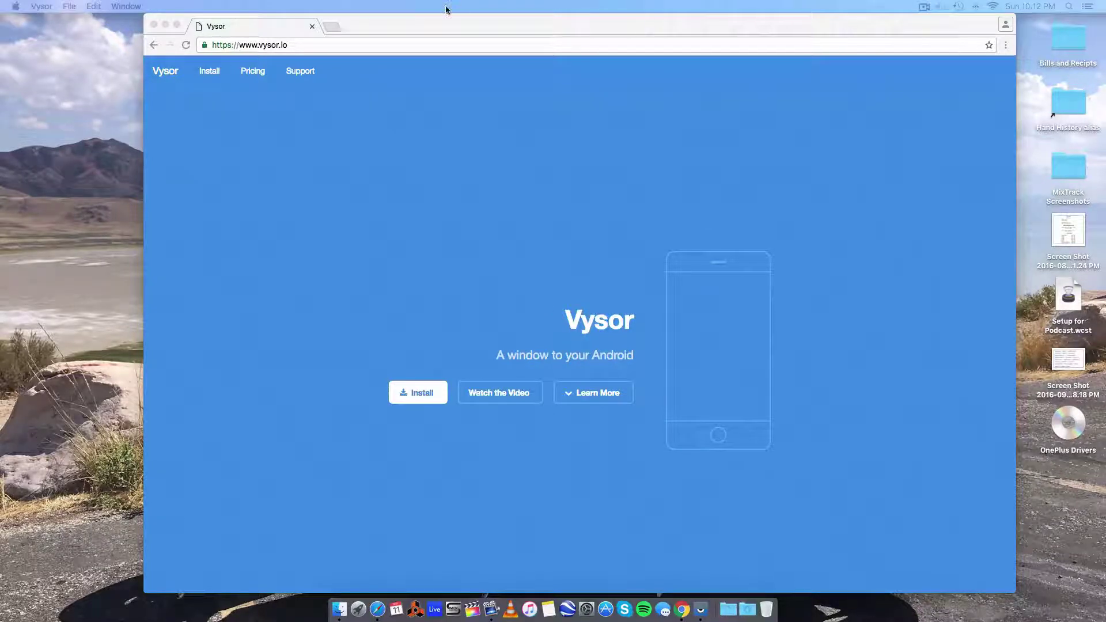
key(super+w)
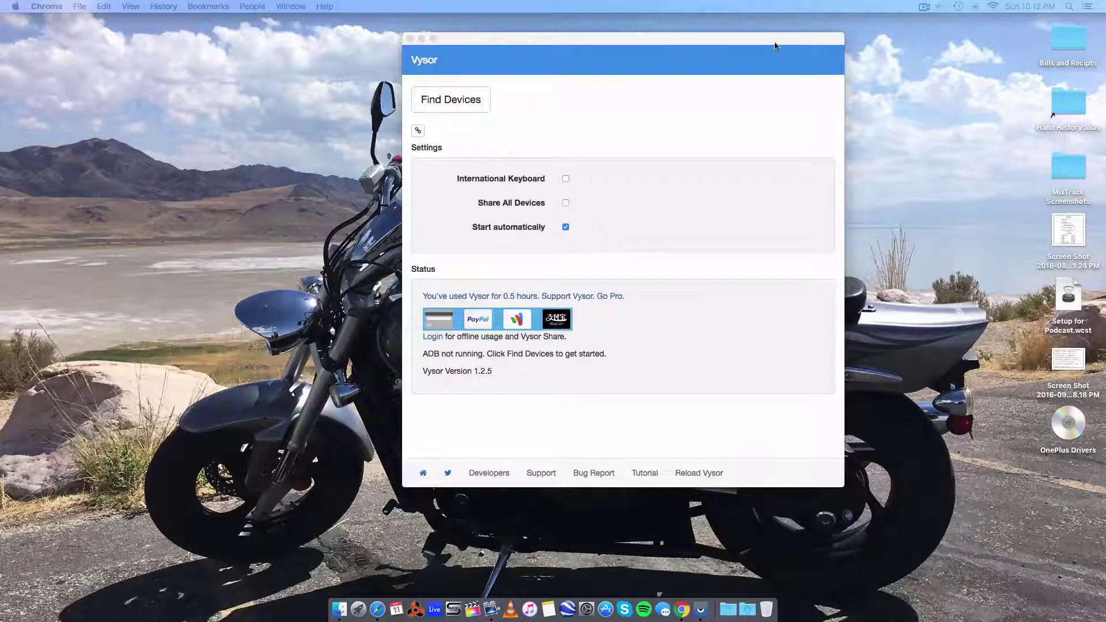
Step: Move the Vysor window aside and connect the phone via Find Devices, choosing 'Android from Android'
drag(719, 43, 863, 34)
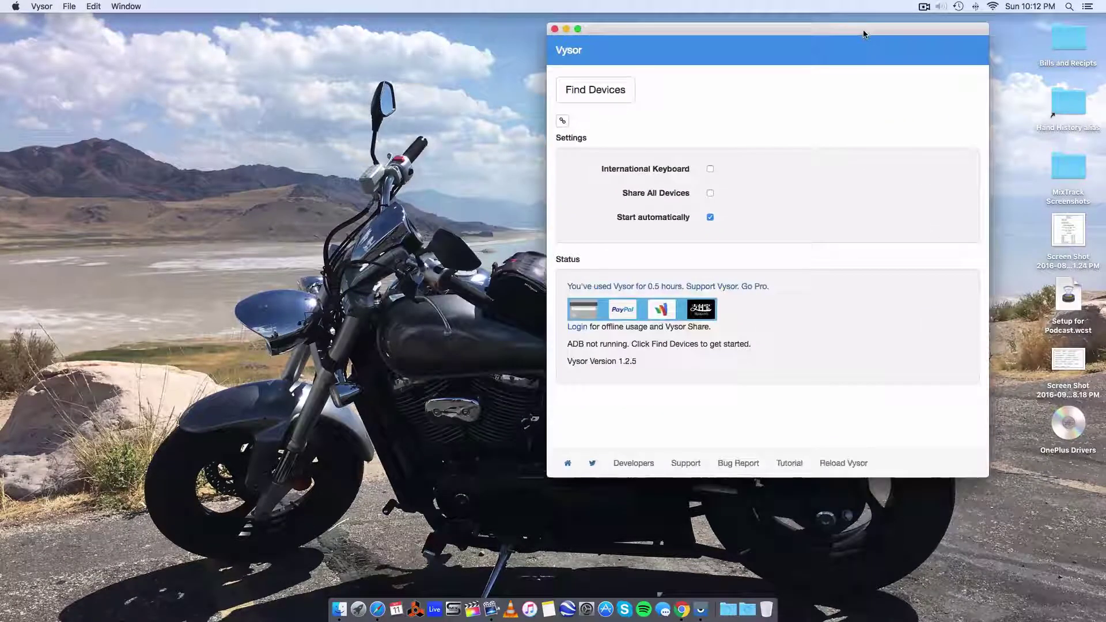
click(605, 90)
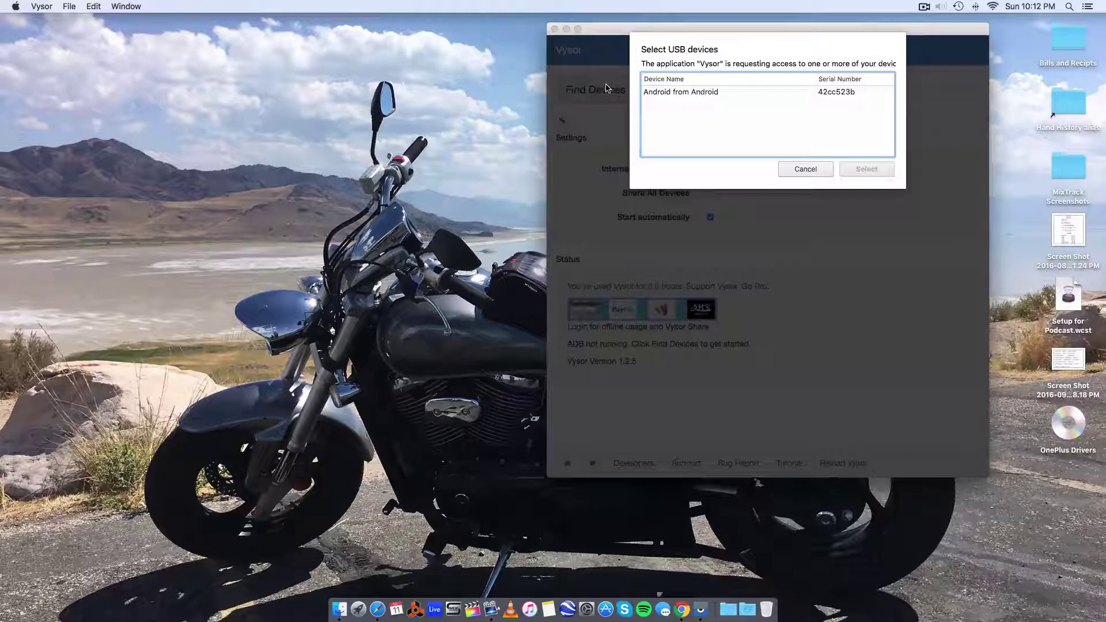
click(703, 95)
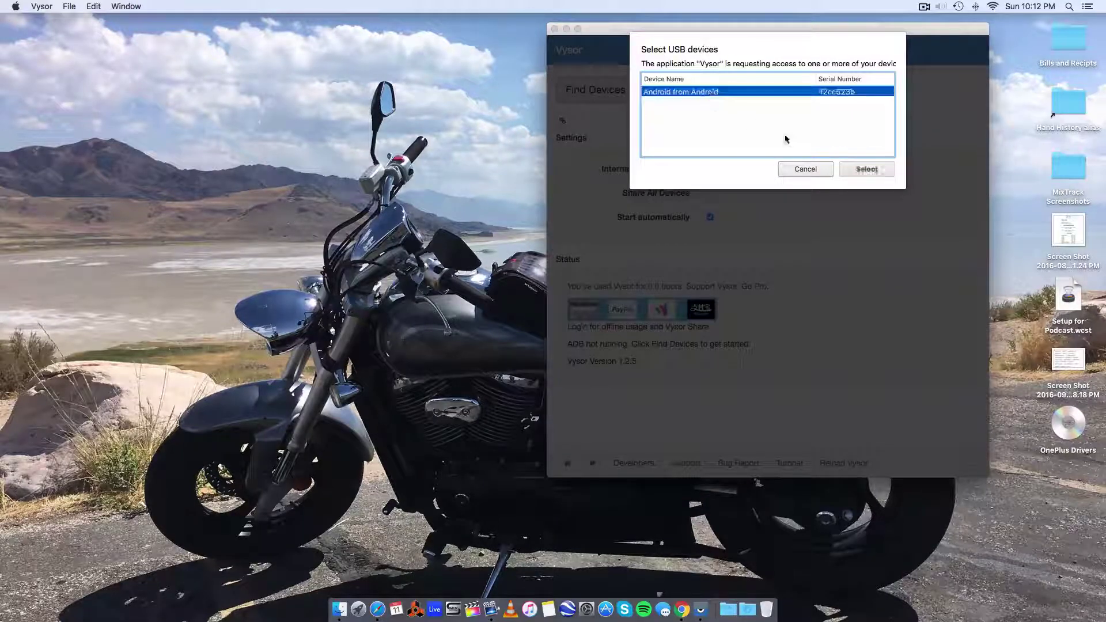
click(866, 169)
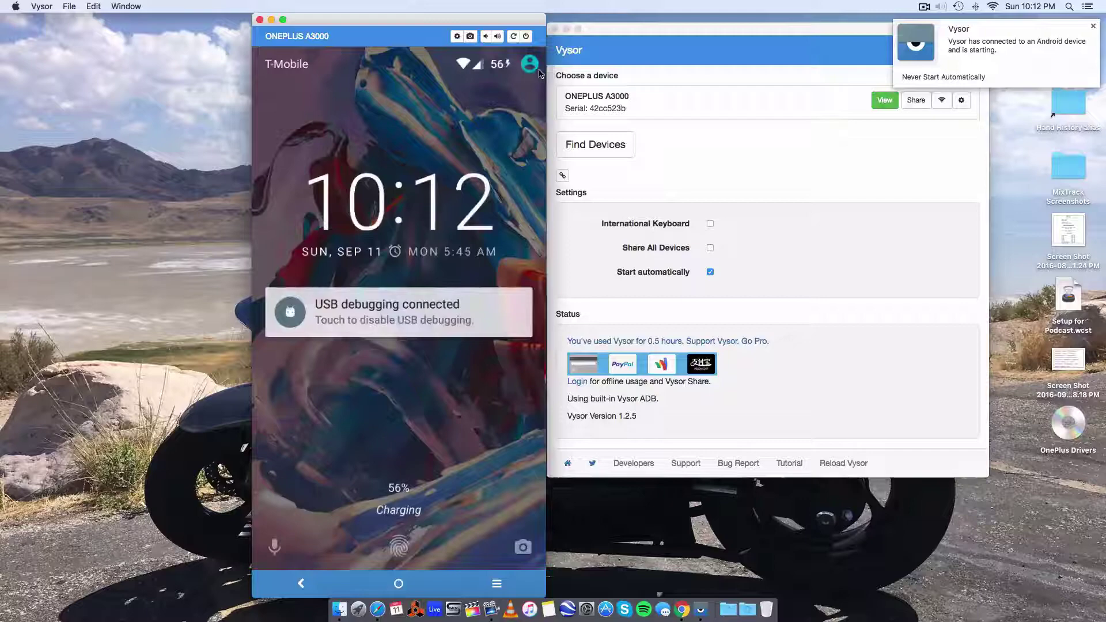
Step: Wake the mirrored phone, dismiss the connected notice, and browse back to its home screen
click(450, 276)
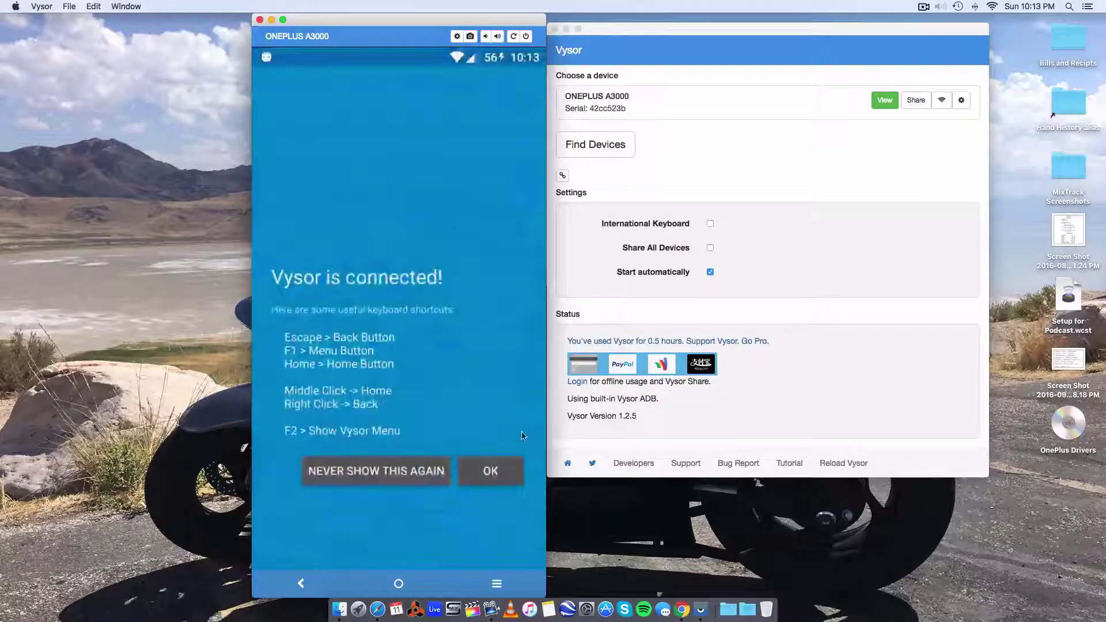
click(503, 473)
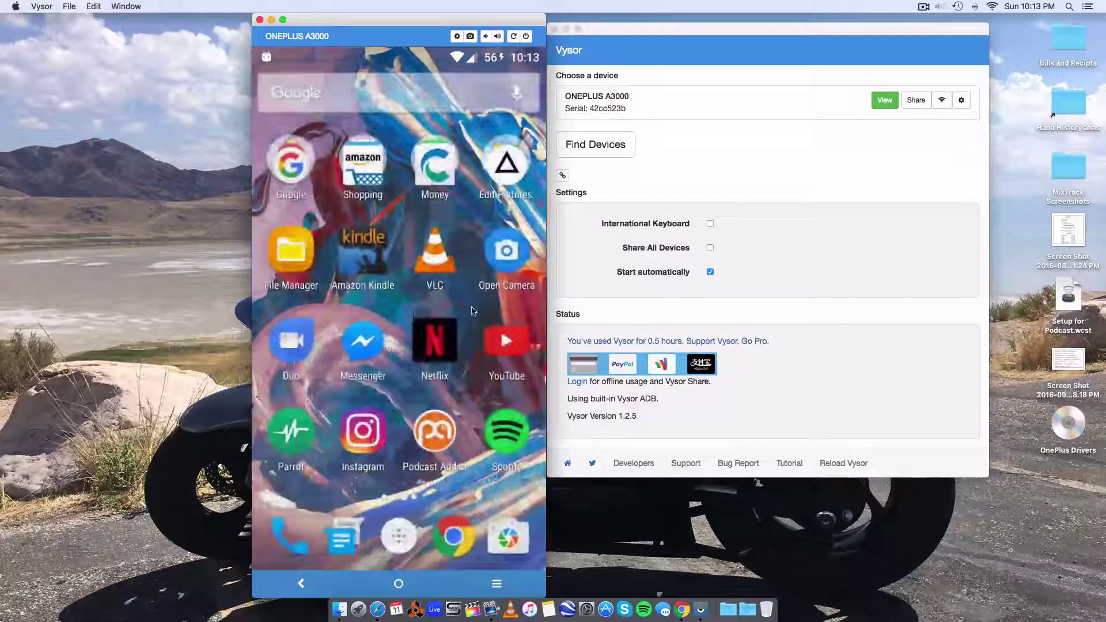
drag(471, 311, 438, 298)
click(458, 545)
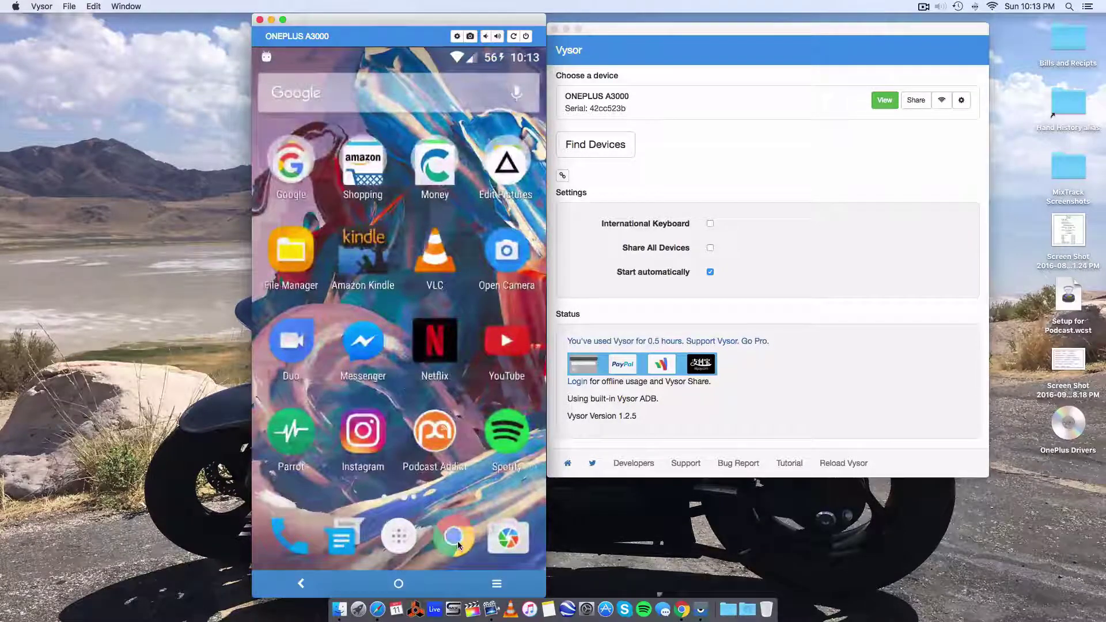
click(398, 583)
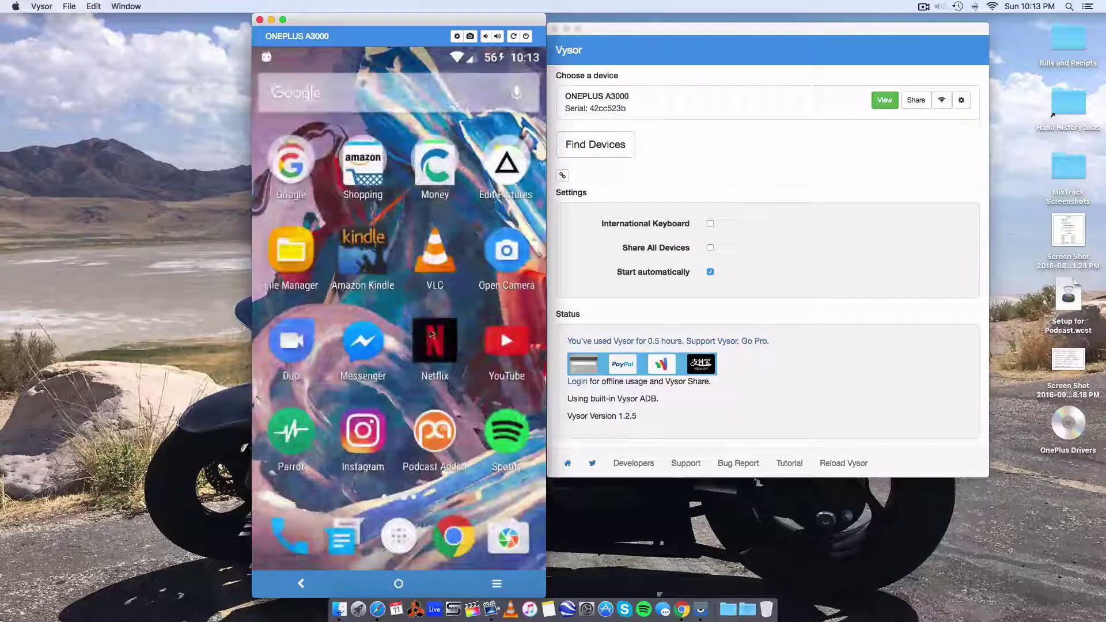
Step: Open Google search on the phone, type 'jdsjfhskdk' from the Mac, then erase it
click(344, 97)
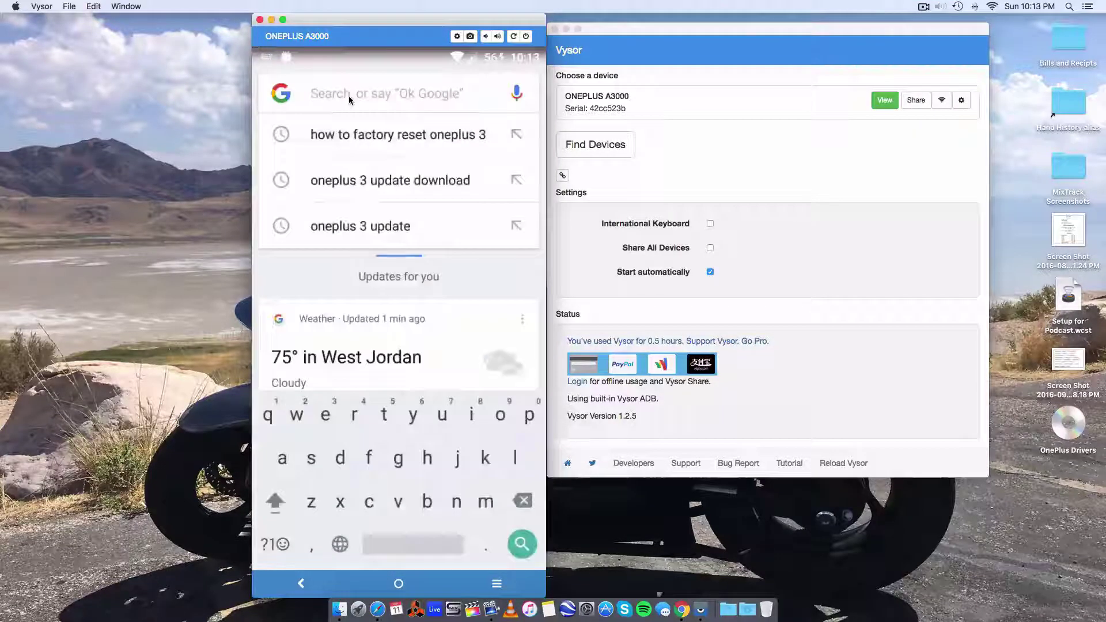
text(jdsjfhskdk)
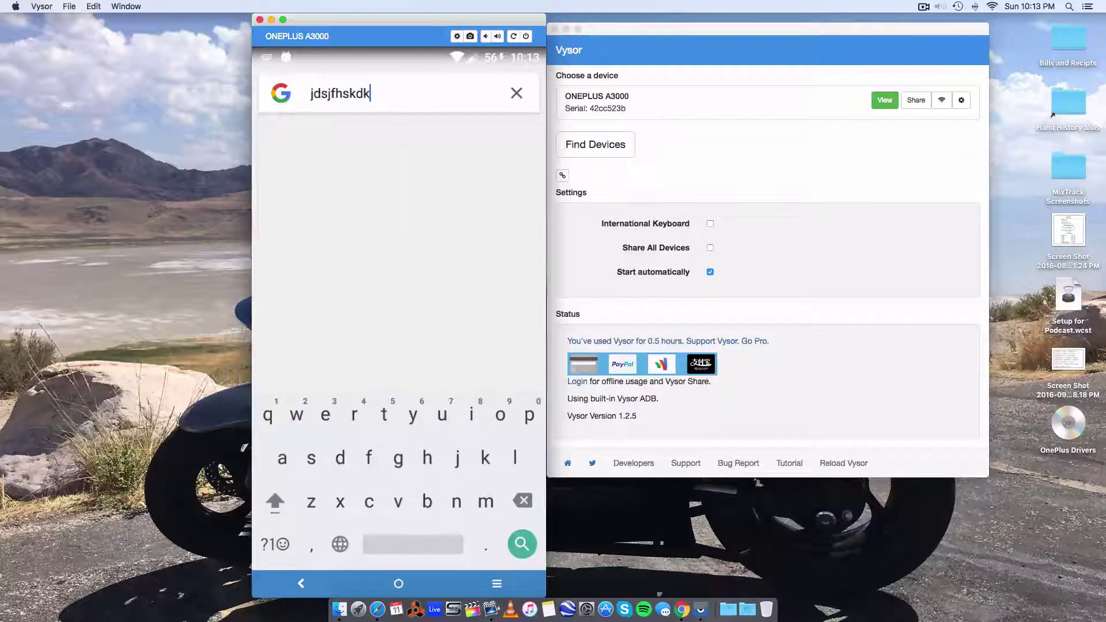
key(BackSpace)
key(BackSpace)
key(BackSpace)
key(BackSpace)
key(BackSpace)
key(BackSpace)
key(BackSpace)
key(BackSpace)
key(BackSpace)
key(BackSpace)
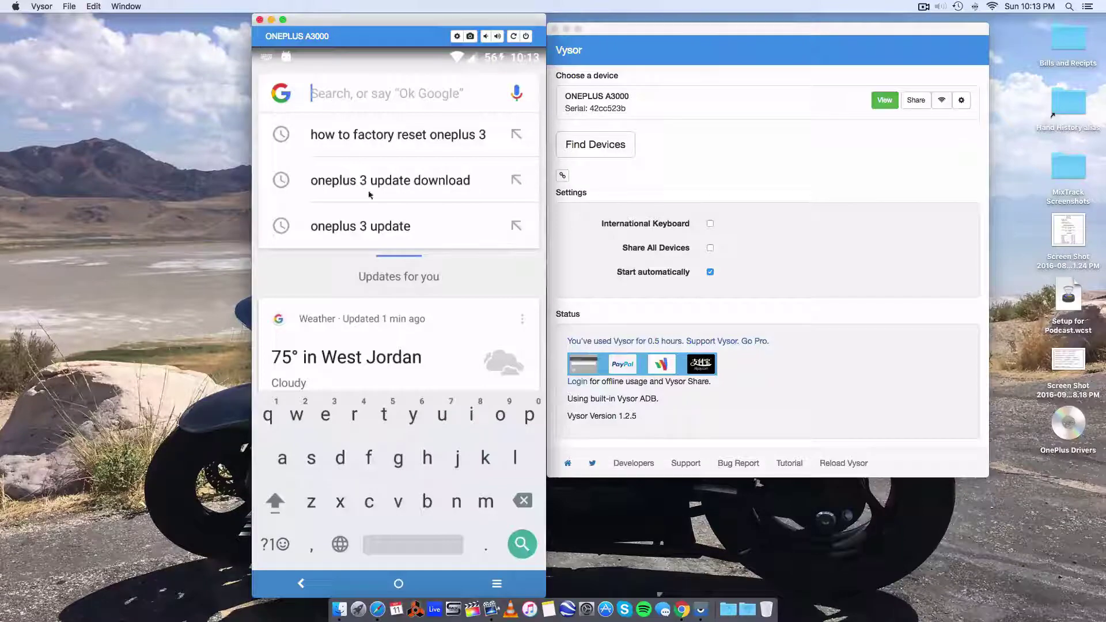
Step: From the phone's home screen, open Settings' About phone details and scroll through them
click(399, 584)
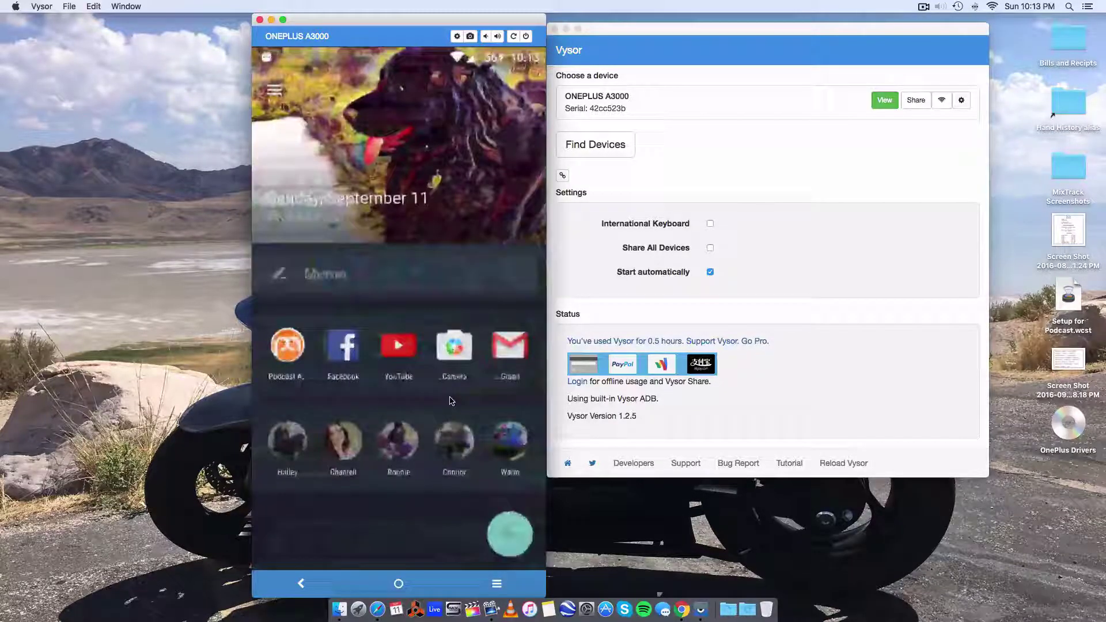
drag(509, 403, 451, 402)
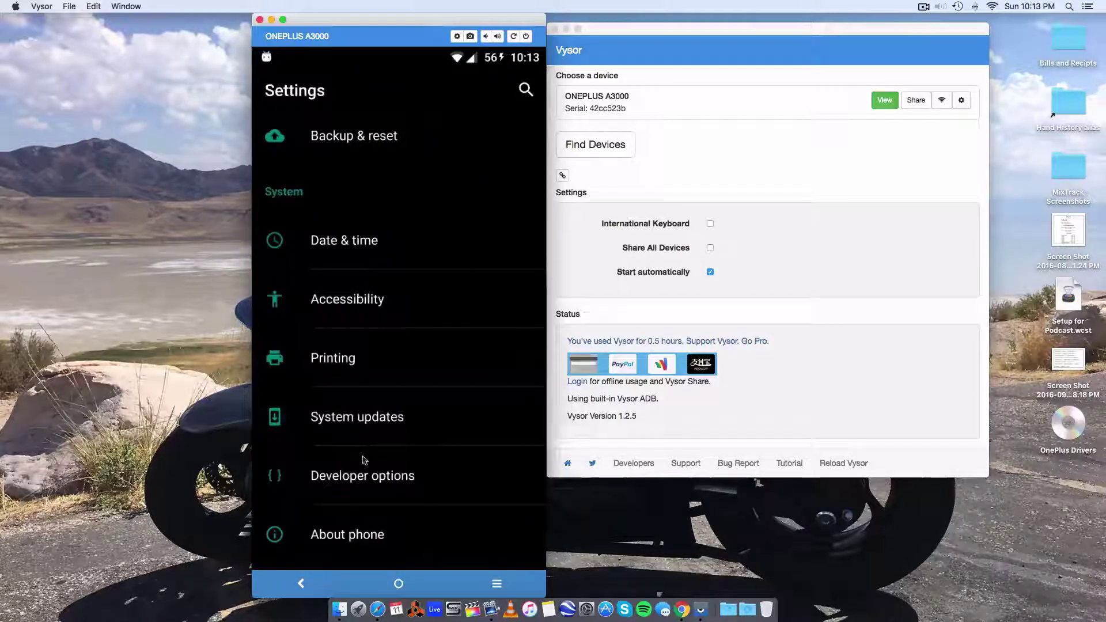
click(362, 545)
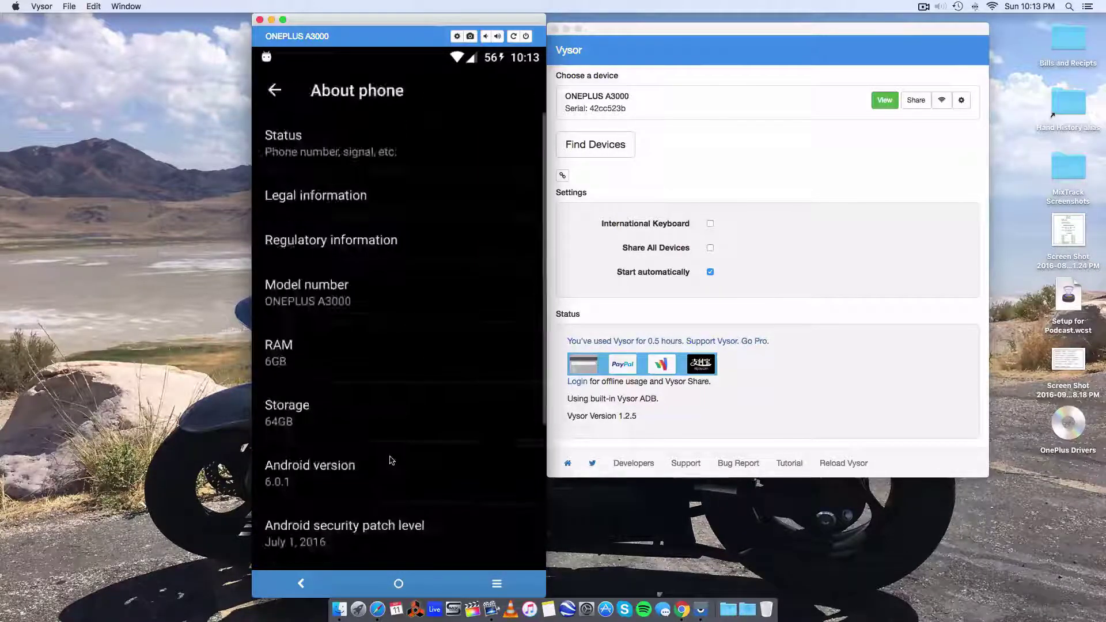
scroll(358, 526, down, 5)
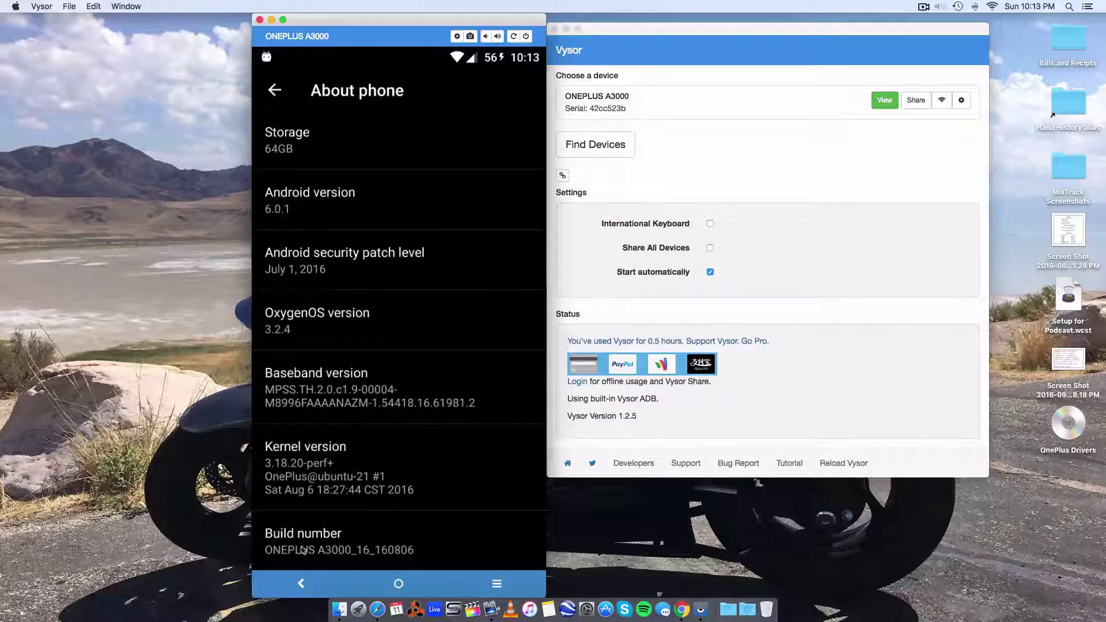
Step: Return to Settings and open Developer options, scrolling to the enabled USB debugging switch
click(302, 584)
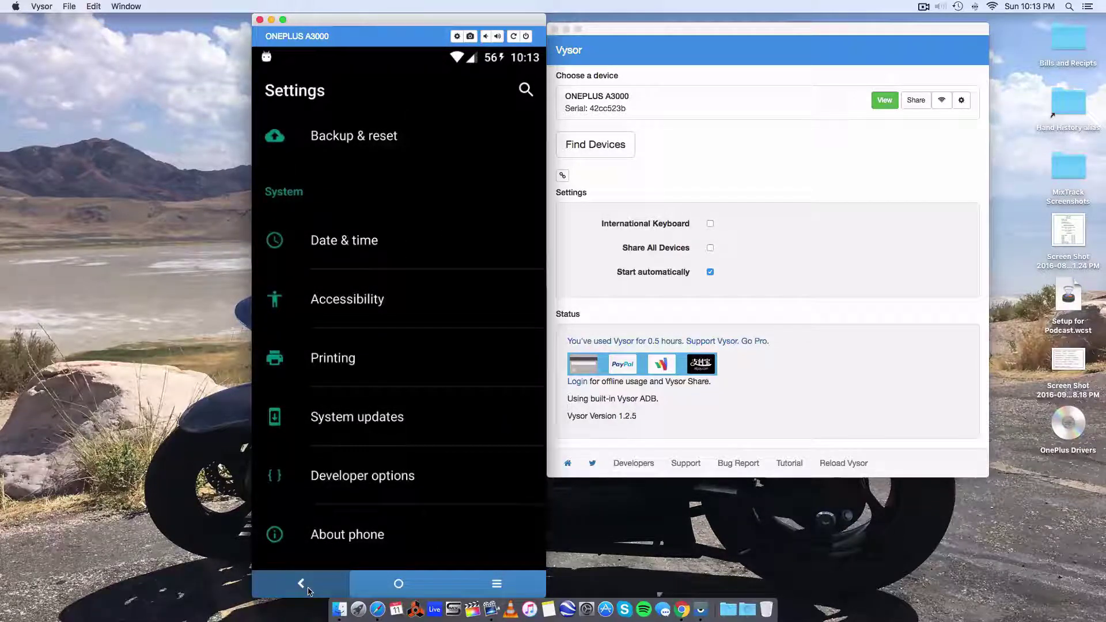
click(354, 478)
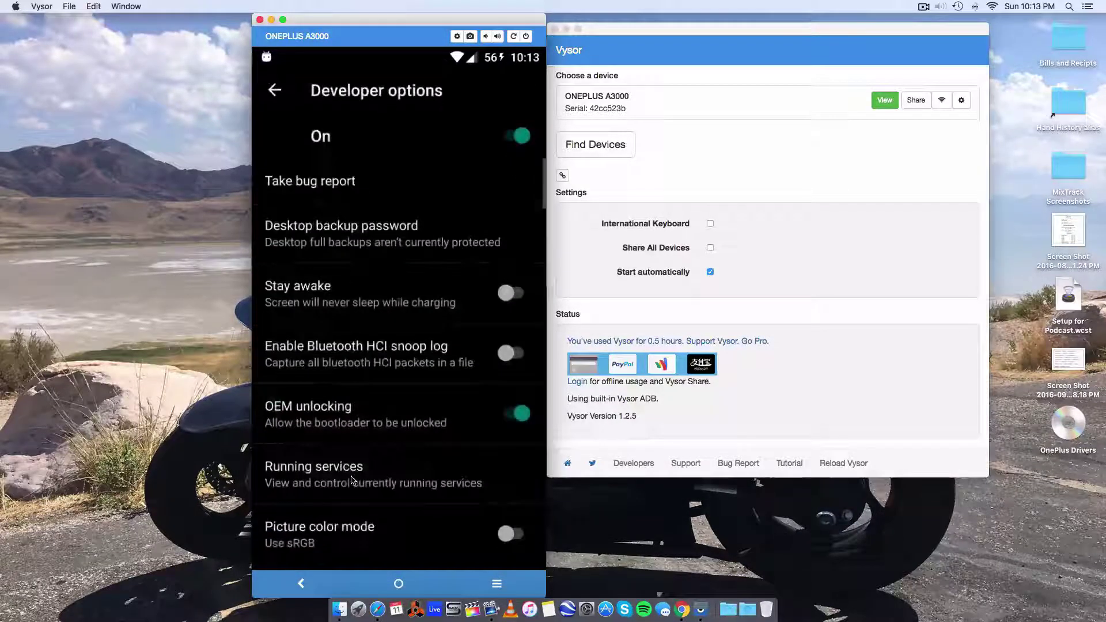
scroll(407, 398, down, 10)
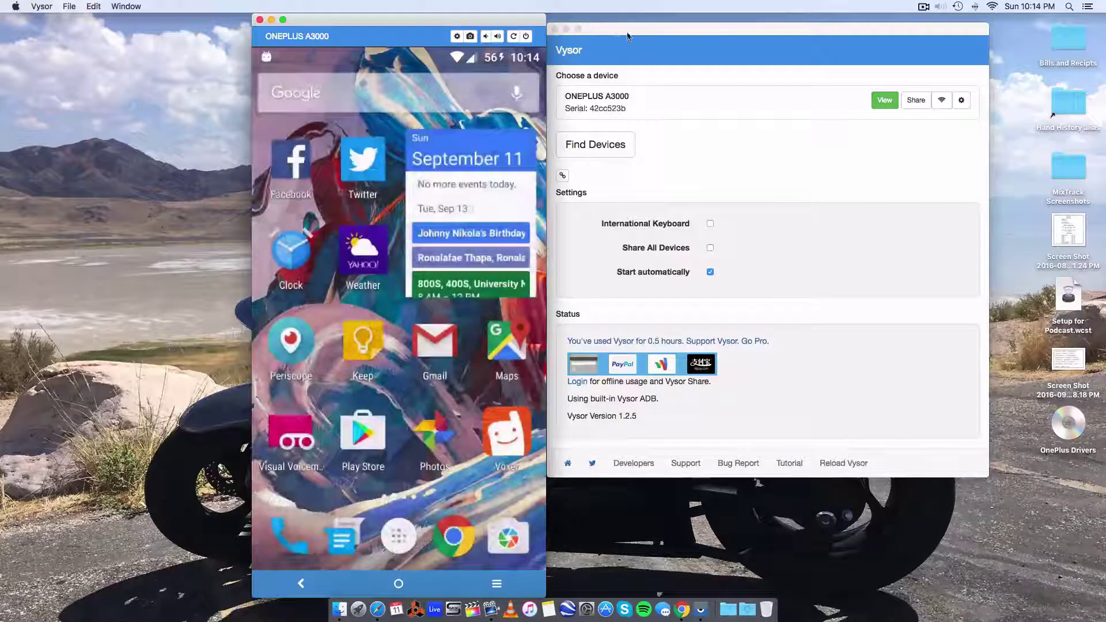
Step: Close the mirror, reconnect the ONEPLUS A3000 as 'Android from Android', dismiss the error, and click View
drag(628, 36, 655, 30)
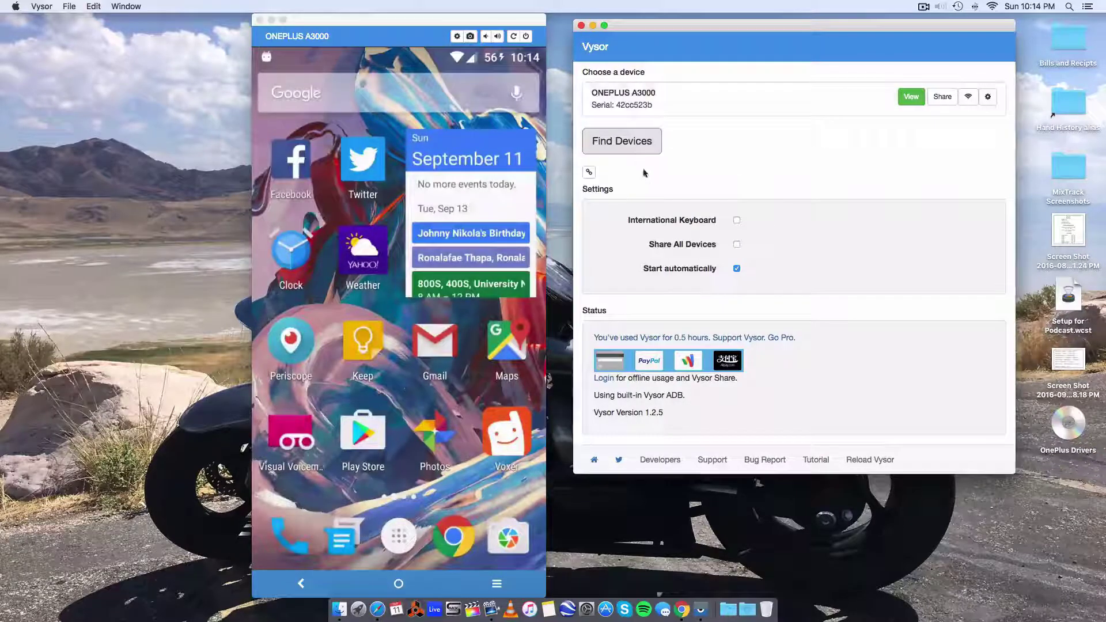
click(259, 19)
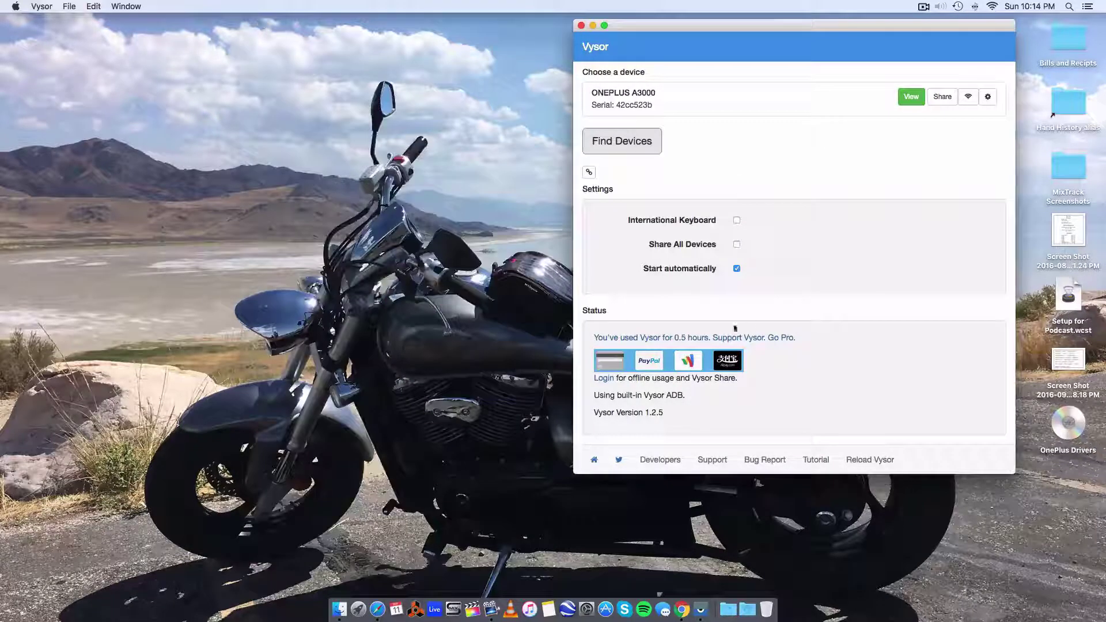
click(621, 150)
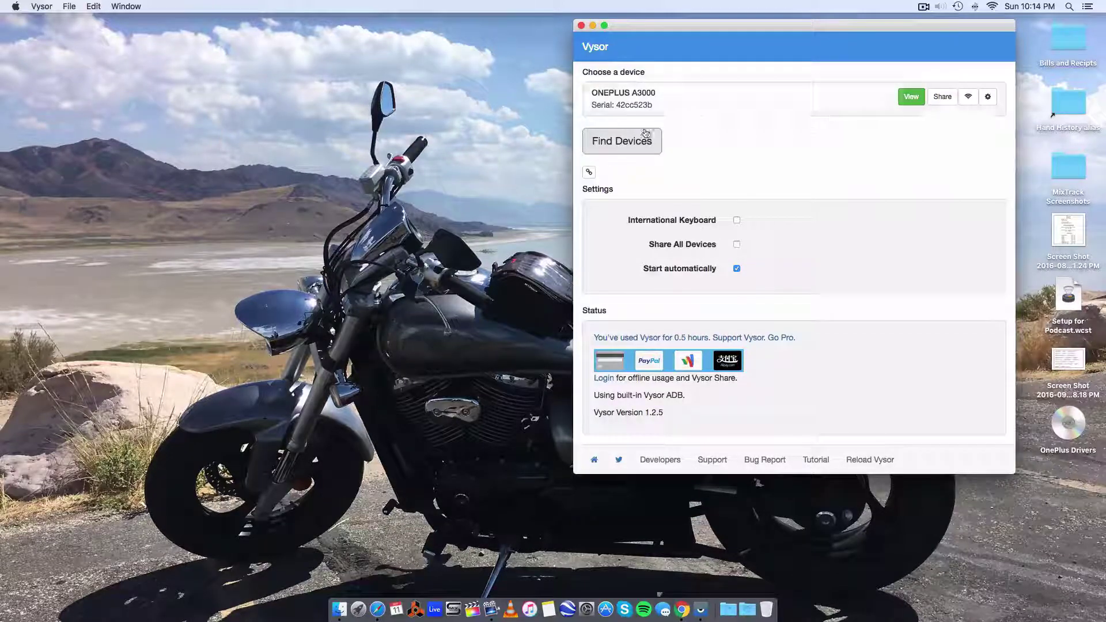
click(814, 92)
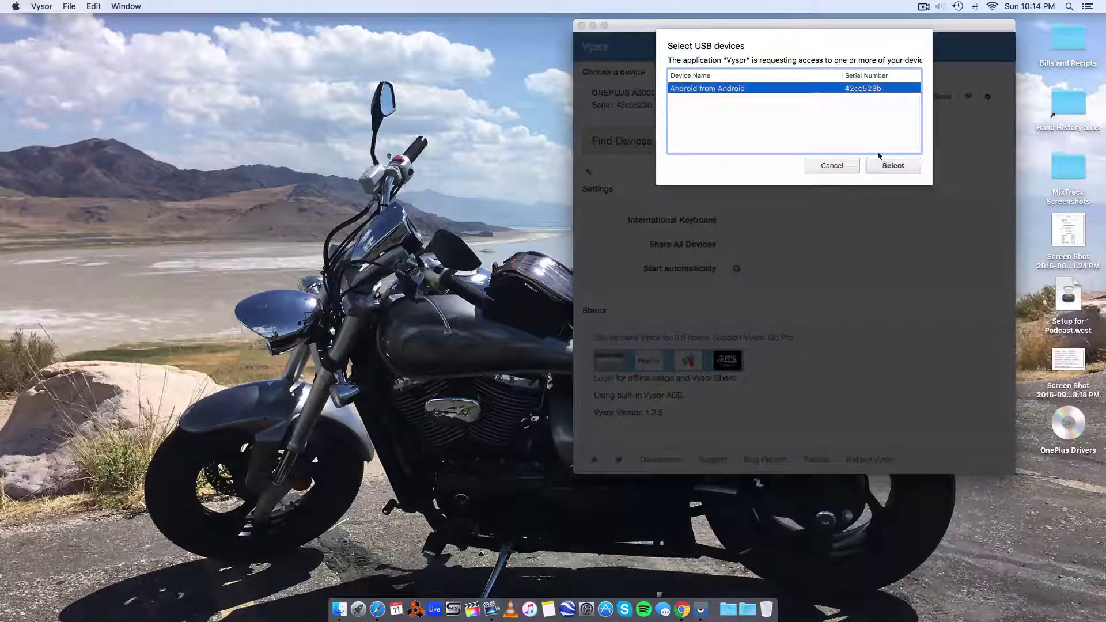
click(888, 166)
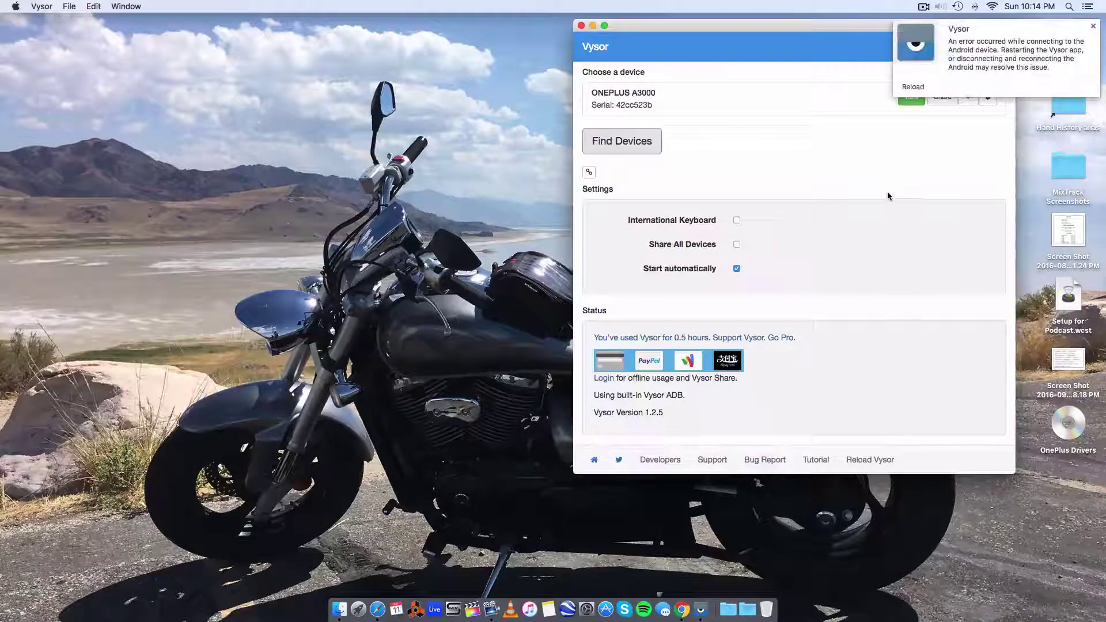
click(1092, 26)
click(908, 97)
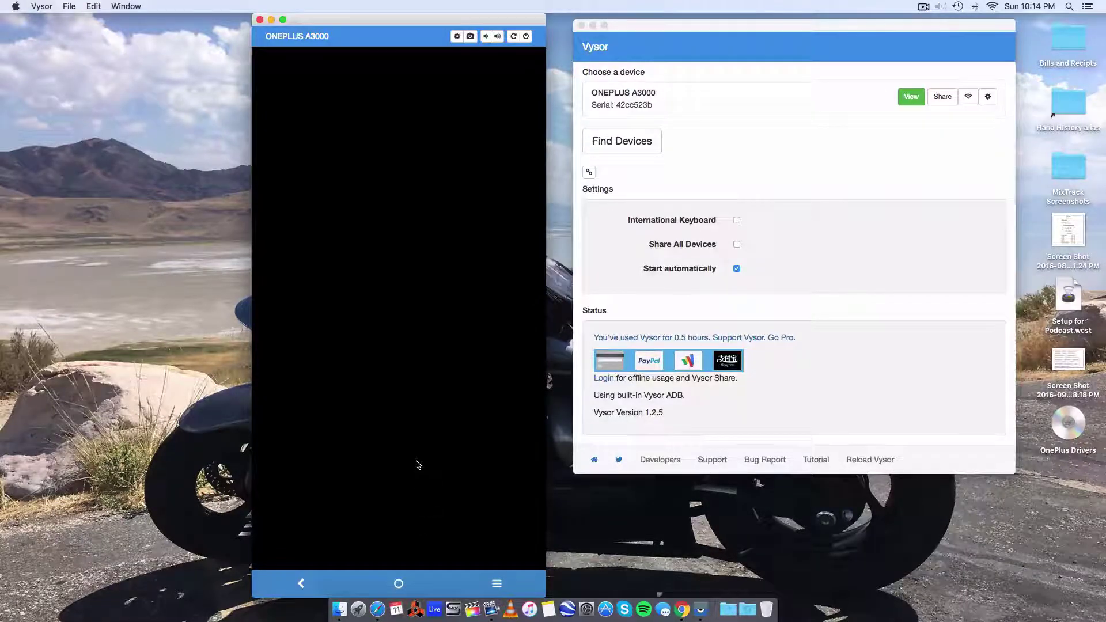
Step: Acknowledge 'Vysor is connected!' and start a new Periscope broadcast with the red camera button
click(490, 471)
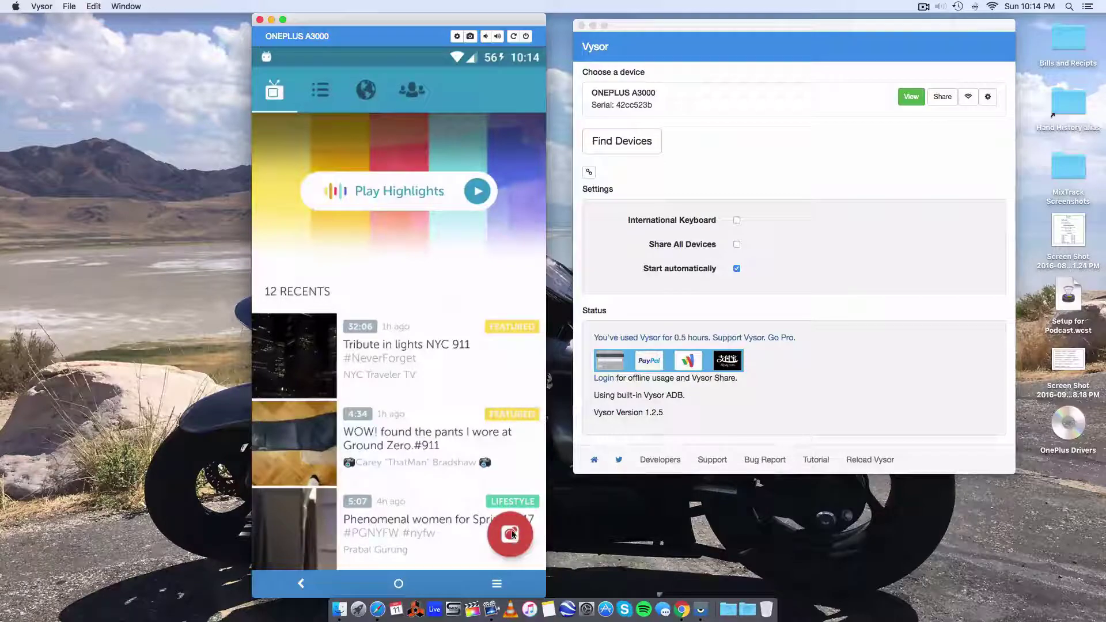
click(512, 534)
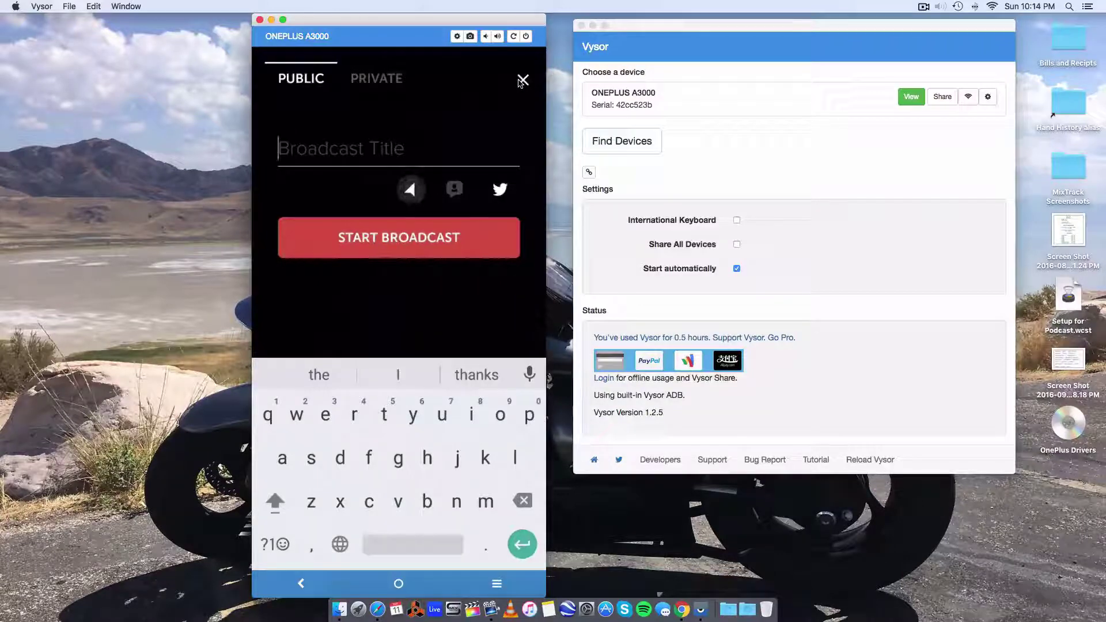
click(923, 7)
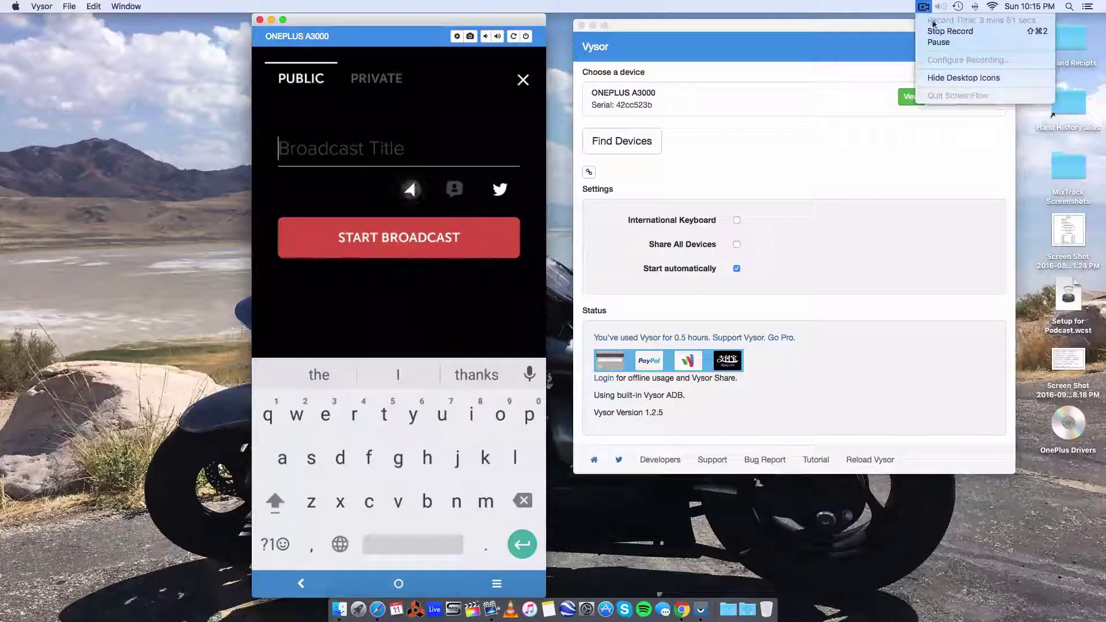